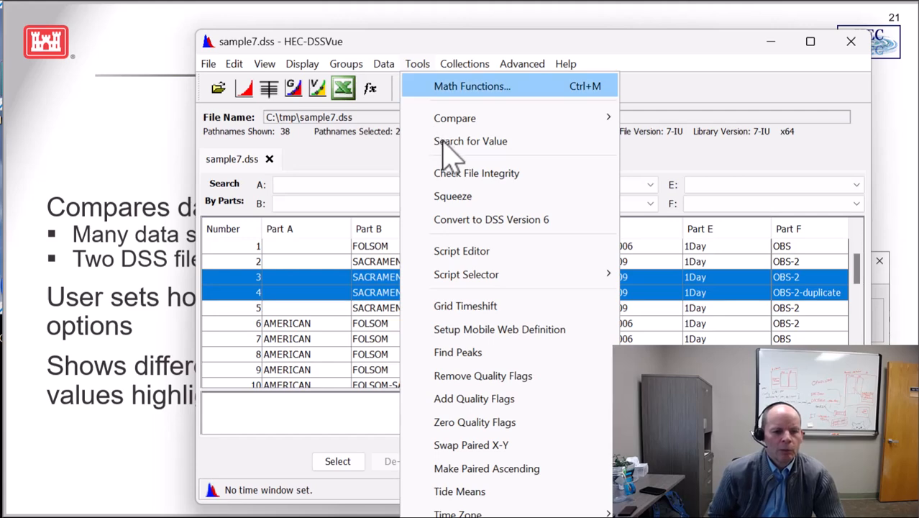
Compare the two selected TEMP-MAX records with options as complete data sets, allowing a 2 percent difference
mouse_move(460, 119)
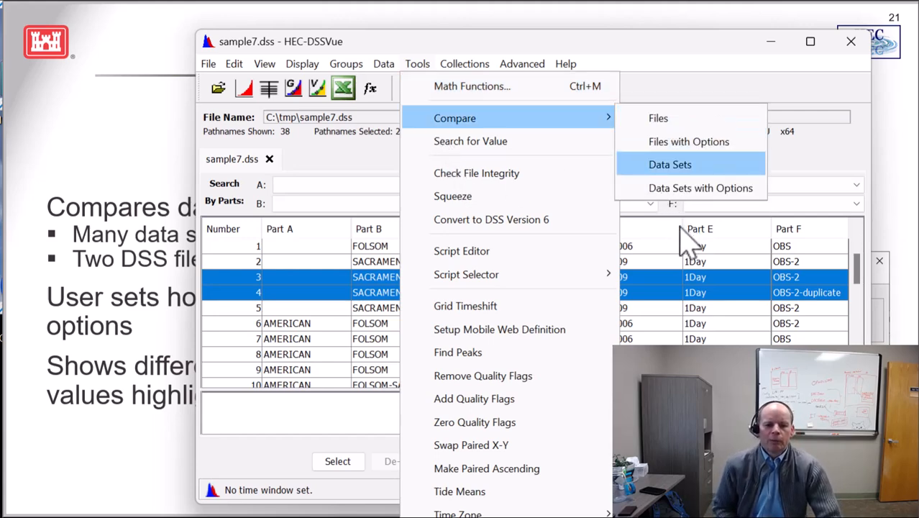
click(687, 189)
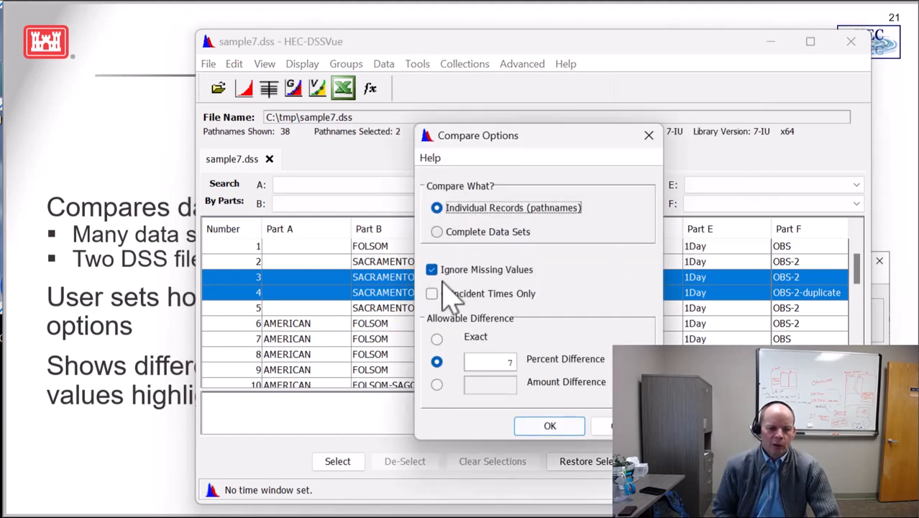
key(Tab)
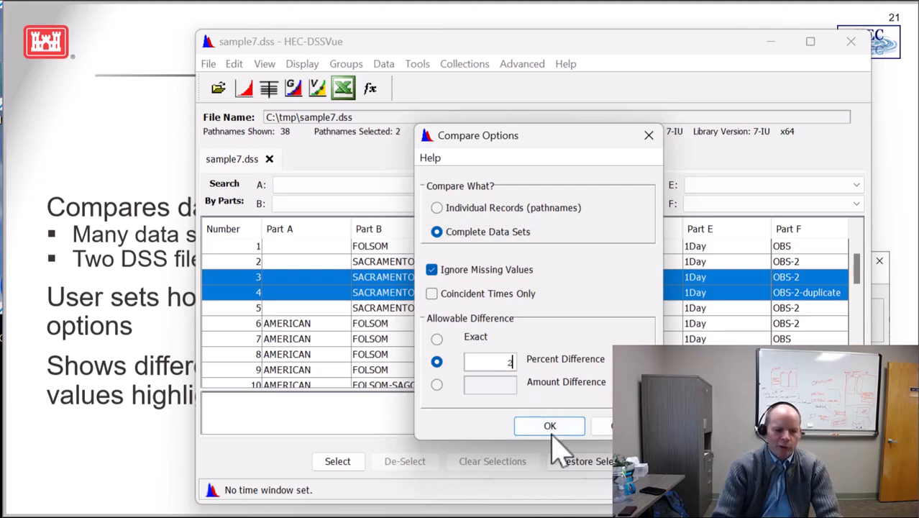
key(Return)
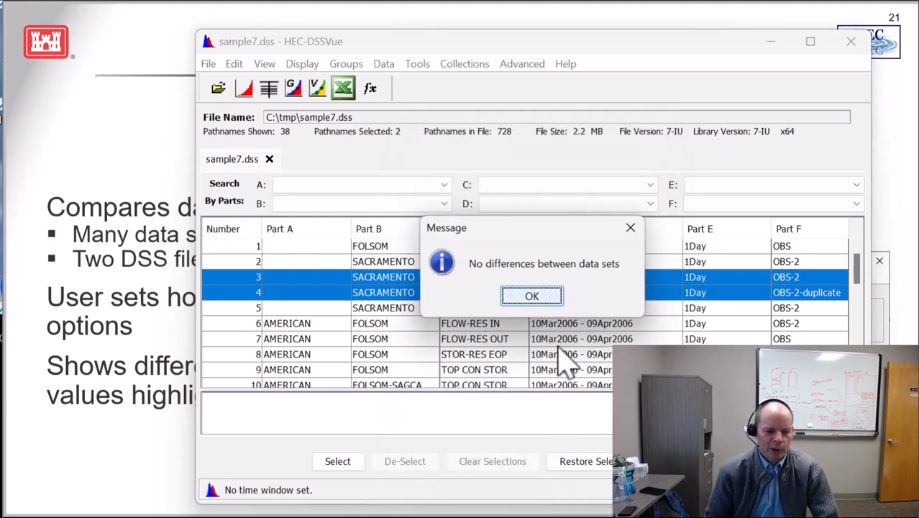
key(Return)
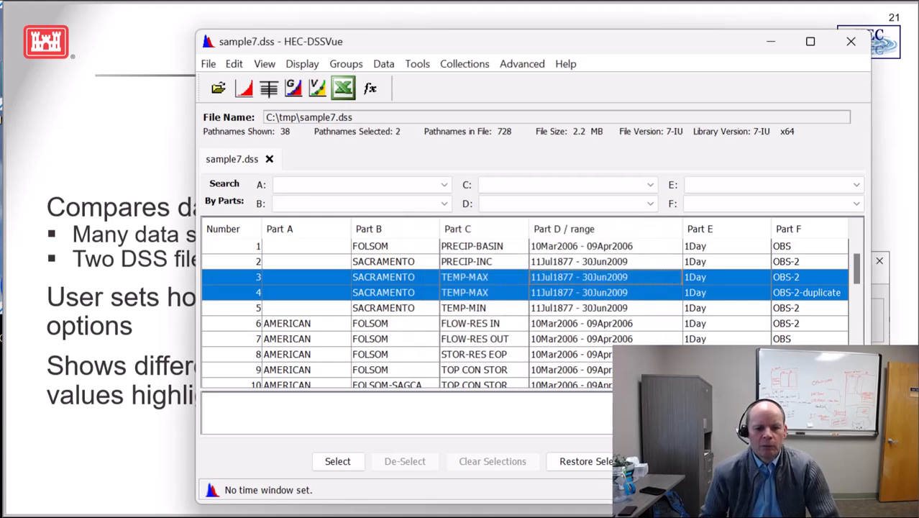
Tabulate only the SACRAMENTO TEMP-MAX OBS-2-duplicate record and allow editing of its table
click(564, 294)
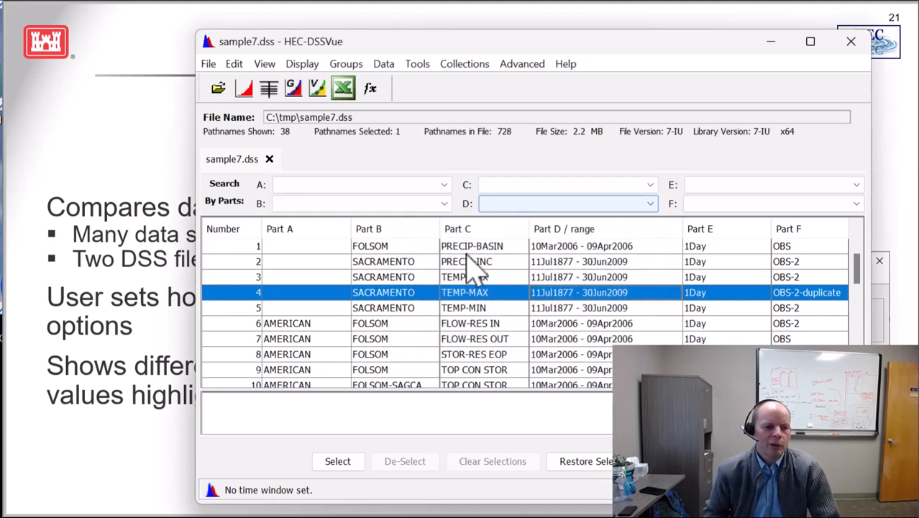
click(269, 89)
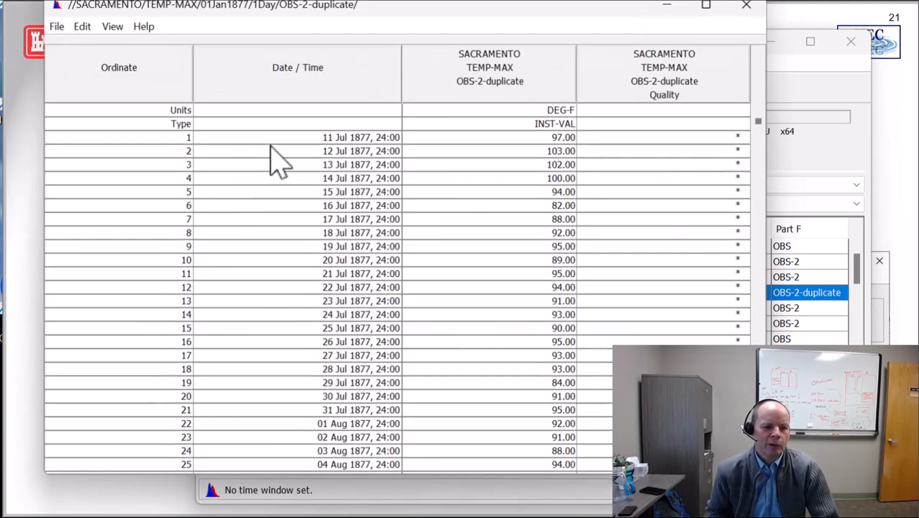
click(508, 308)
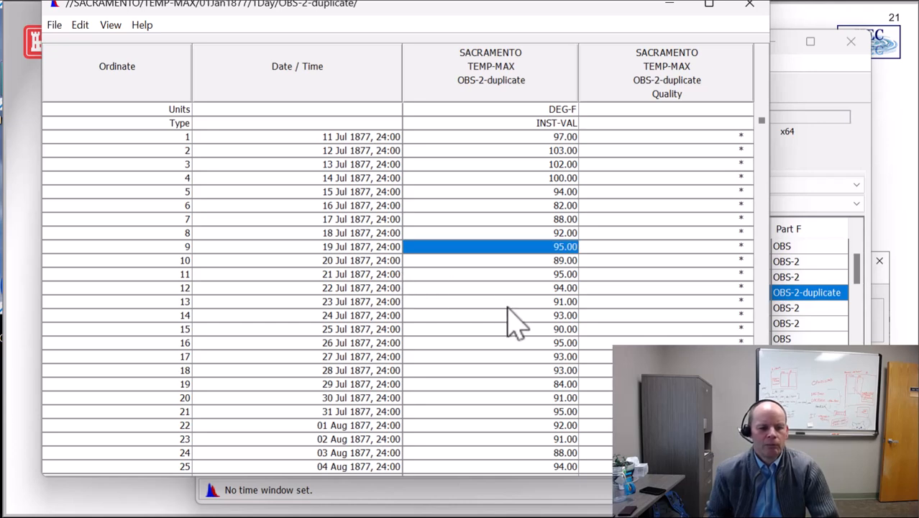
click(80, 24)
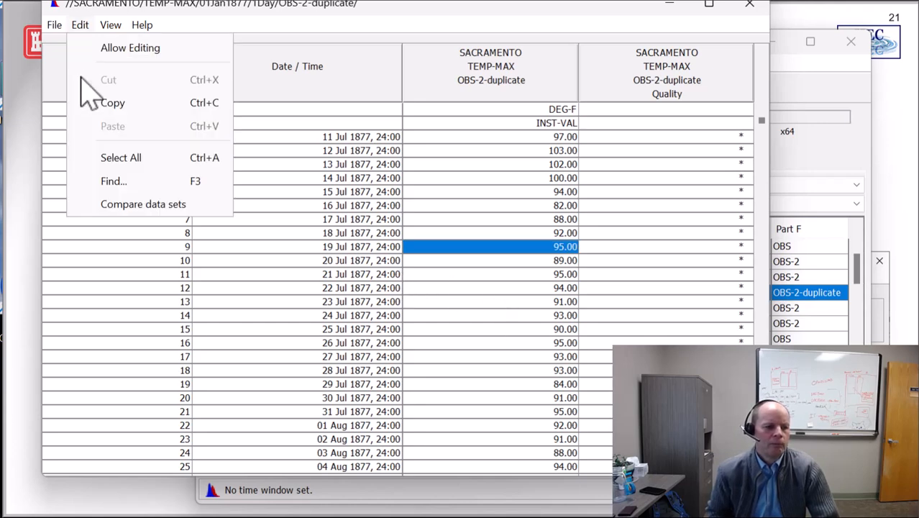
click(115, 49)
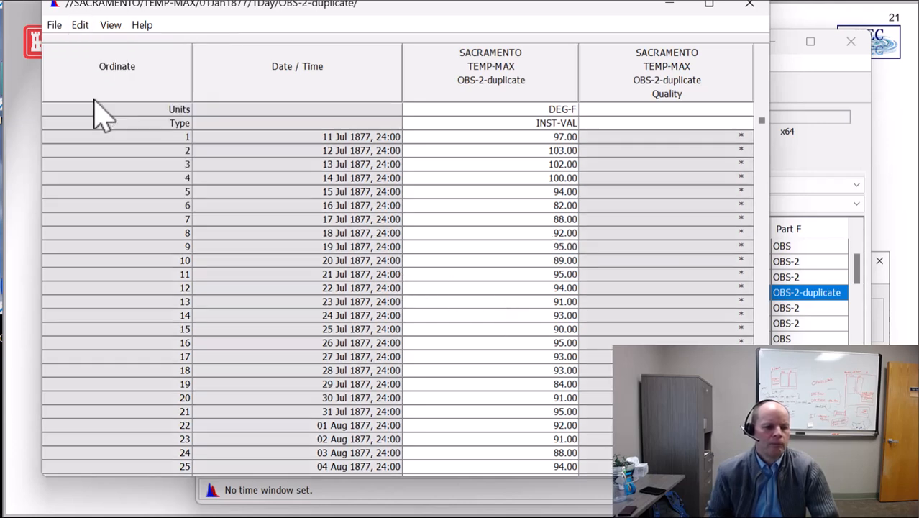
Set the 19 Jul 1877 value to 950 in the duplicate record, save the data and close the table
click(514, 296)
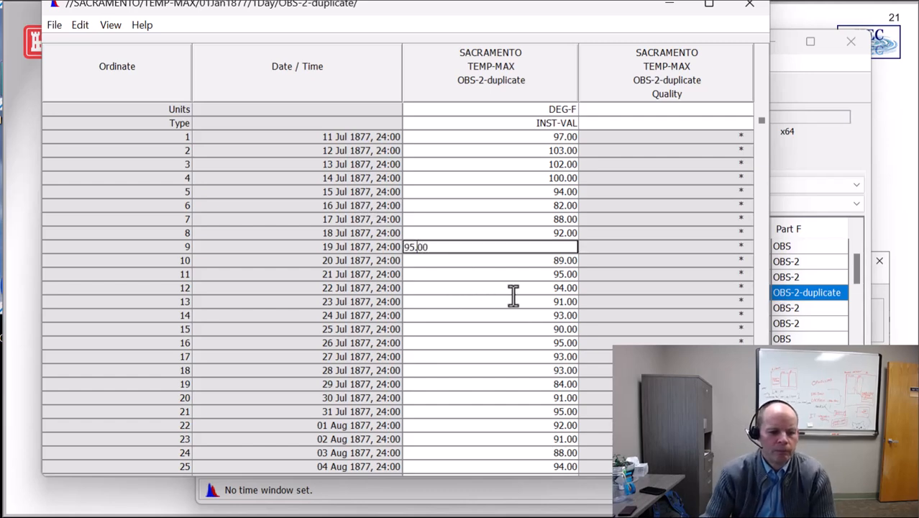
key(Return)
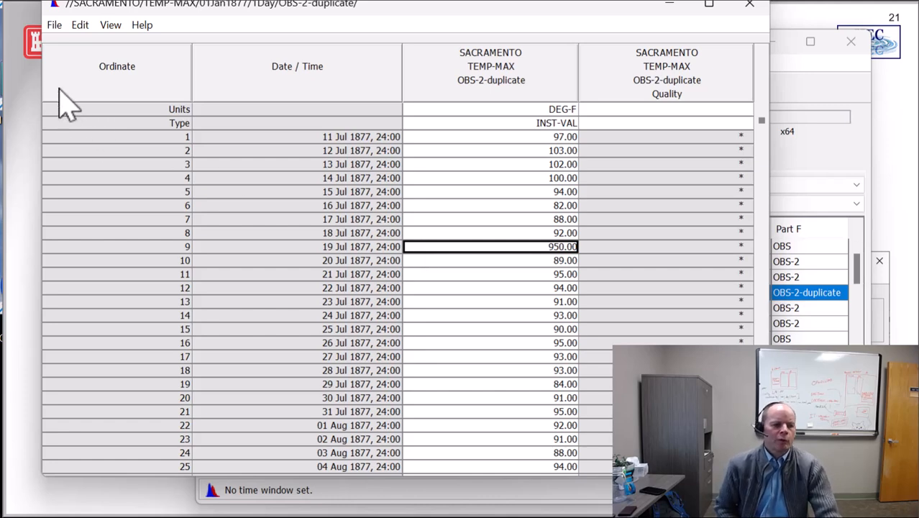
key(alt+f)
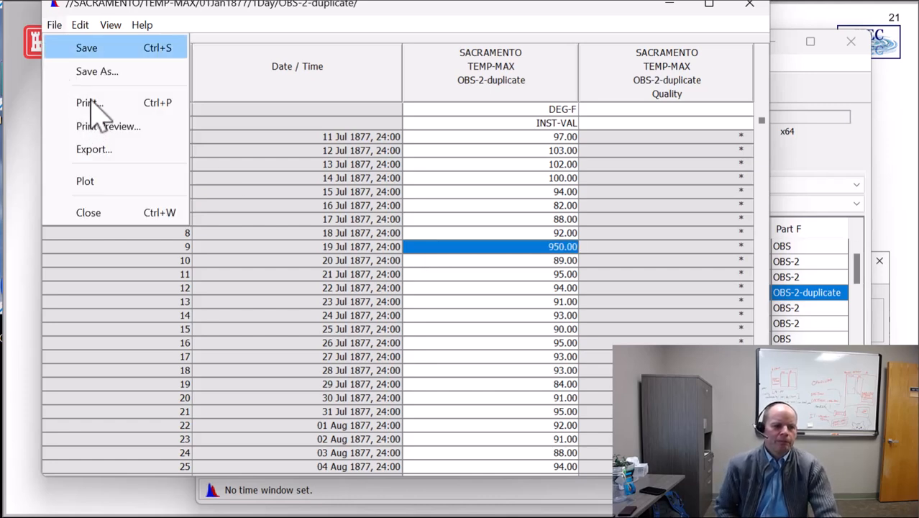
key(Return)
key(Return)
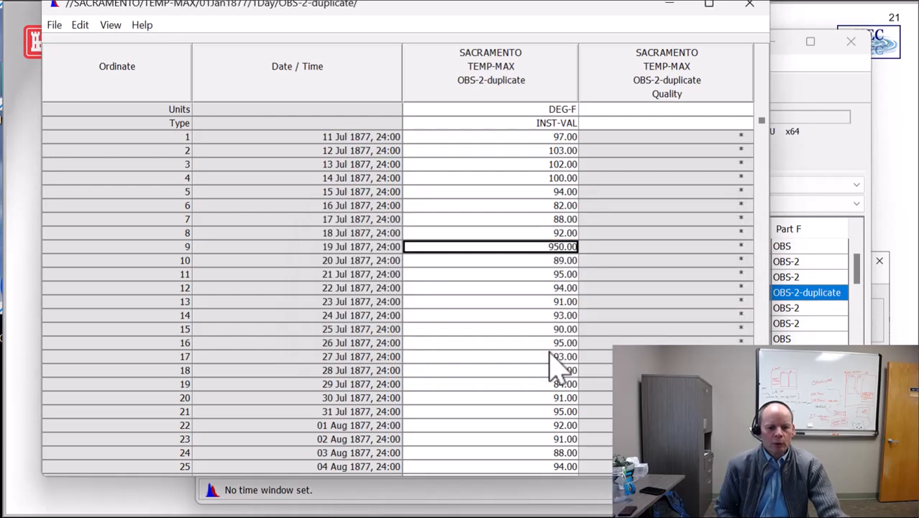
click(750, 3)
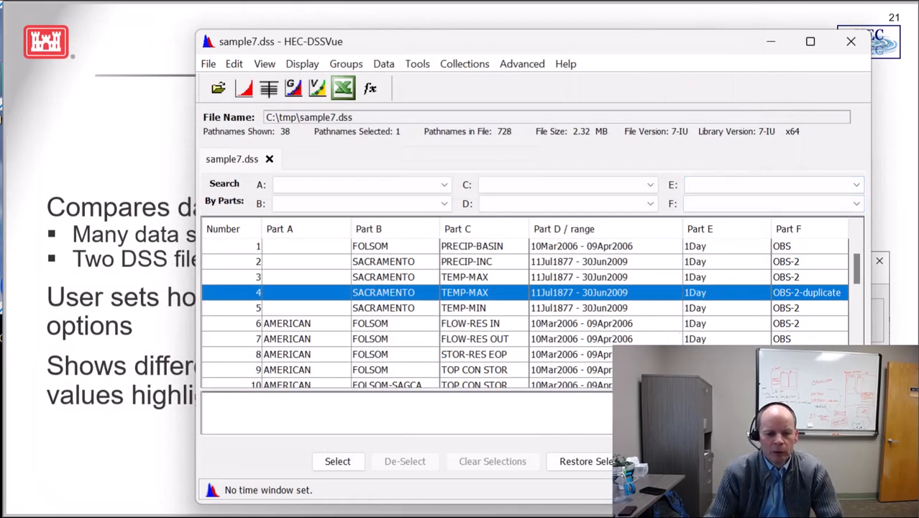
Plot the OBS-2 and OBS-2-duplicate TEMP-MAX records together, check their tabulated values, and close the plot
ctrl+click(637, 278)
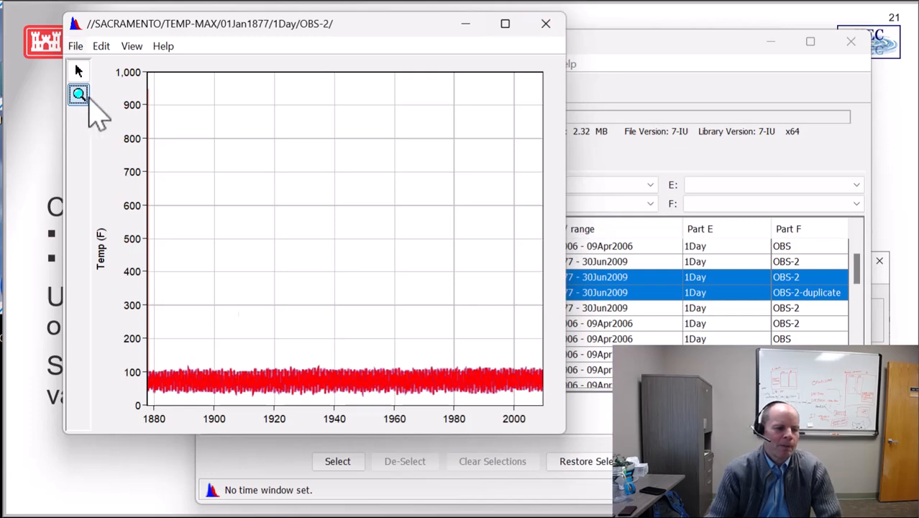
key(alt+f)
key(Return)
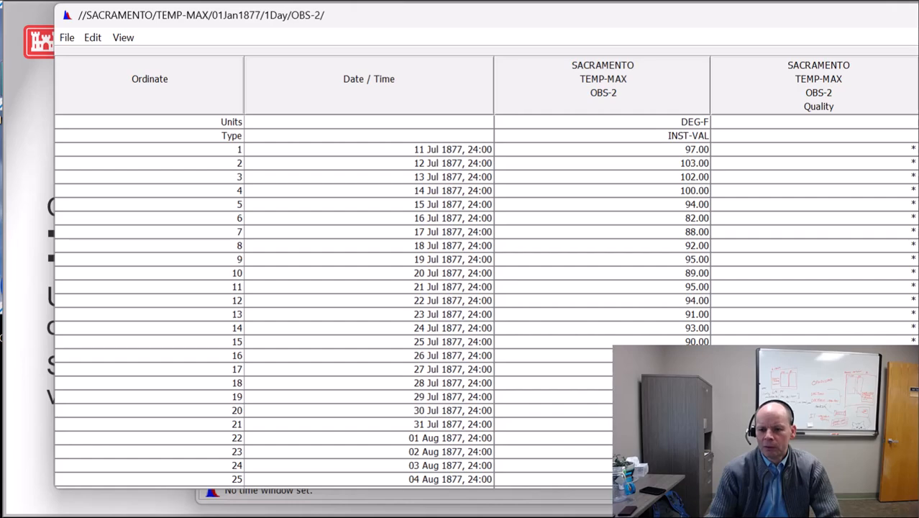
scroll(487, 302, down, 20)
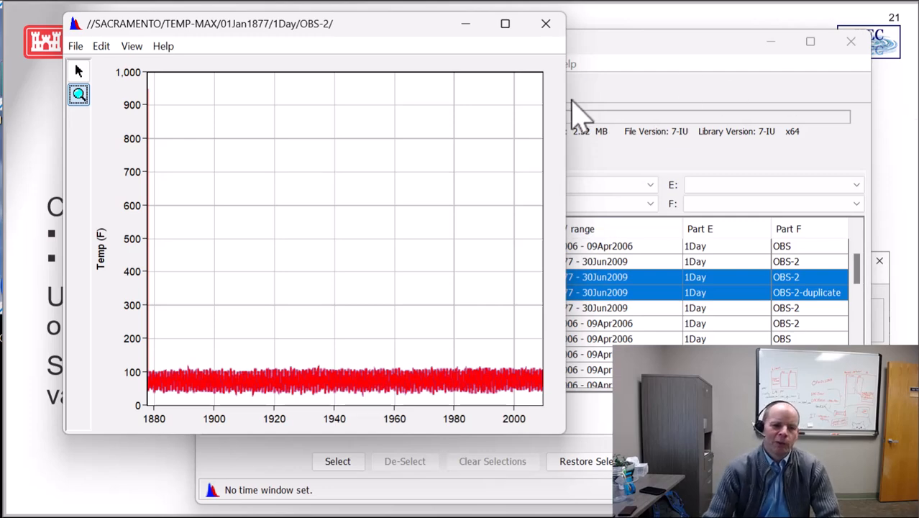
click(546, 23)
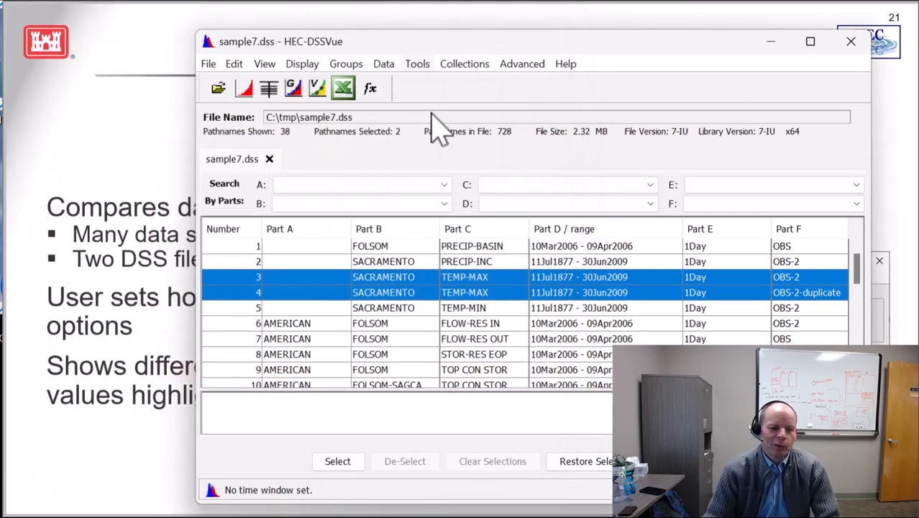
Compare the two TEMP-MAX records with options as complete data sets and show the full table of differences
key(alt+t)
mouse_move(461, 119)
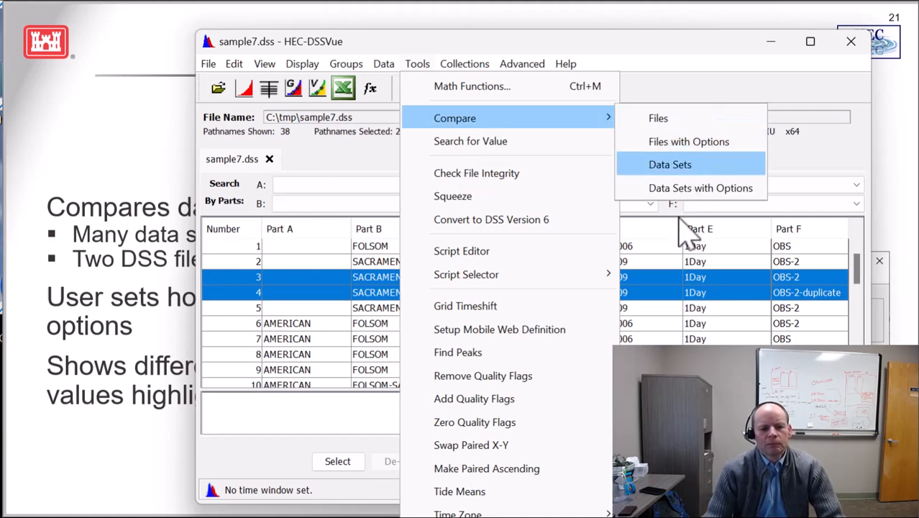
key(Return)
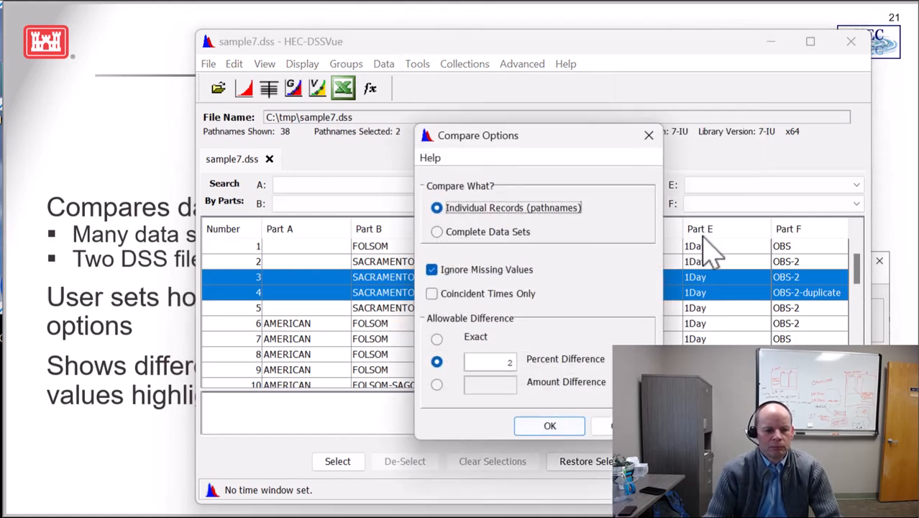
key(Down)
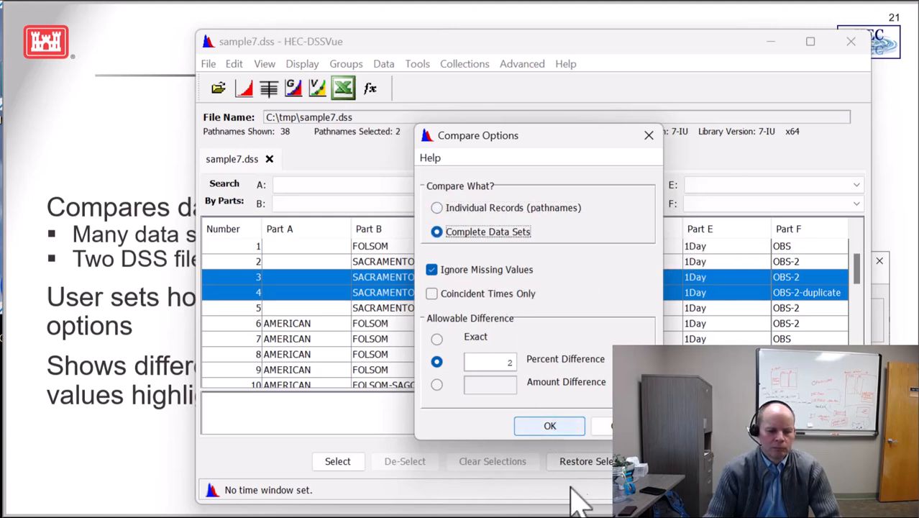
key(Return)
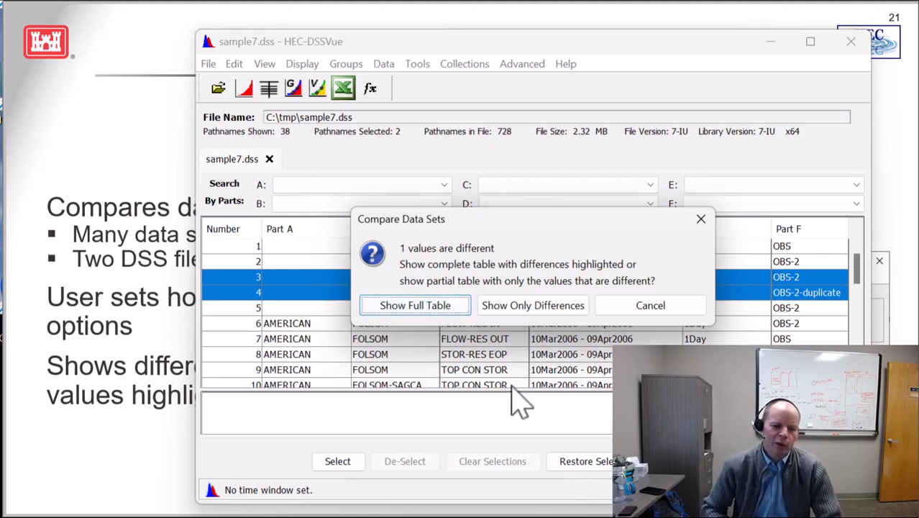
key(Return)
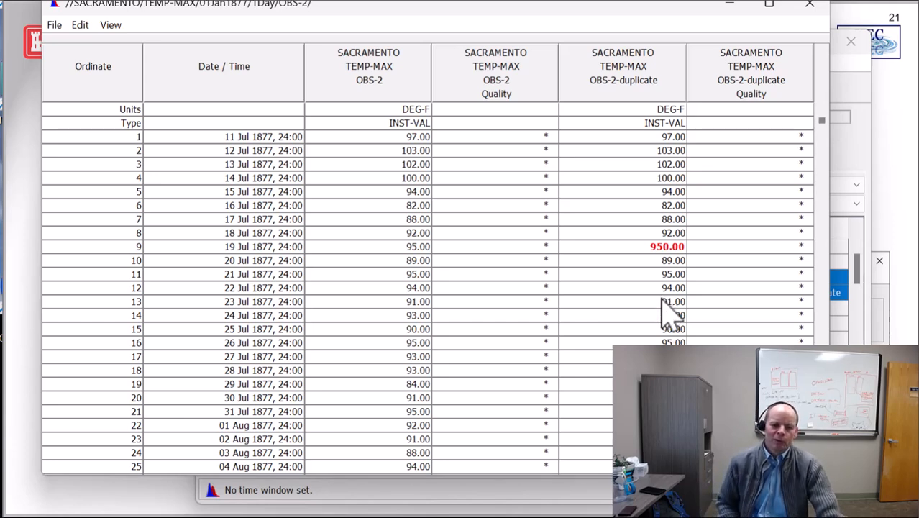
Examine the 19 Jul 1877 values of both records in the comparison table, and close it
click(666, 247)
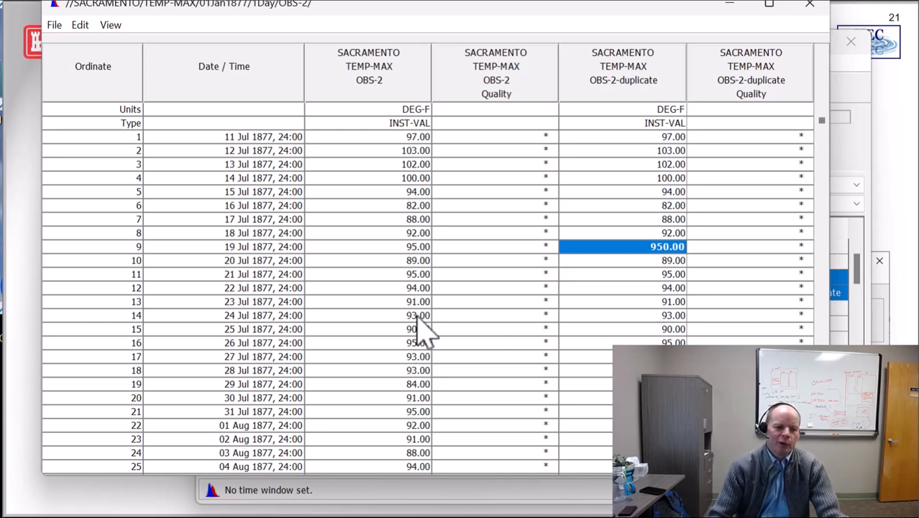
click(423, 247)
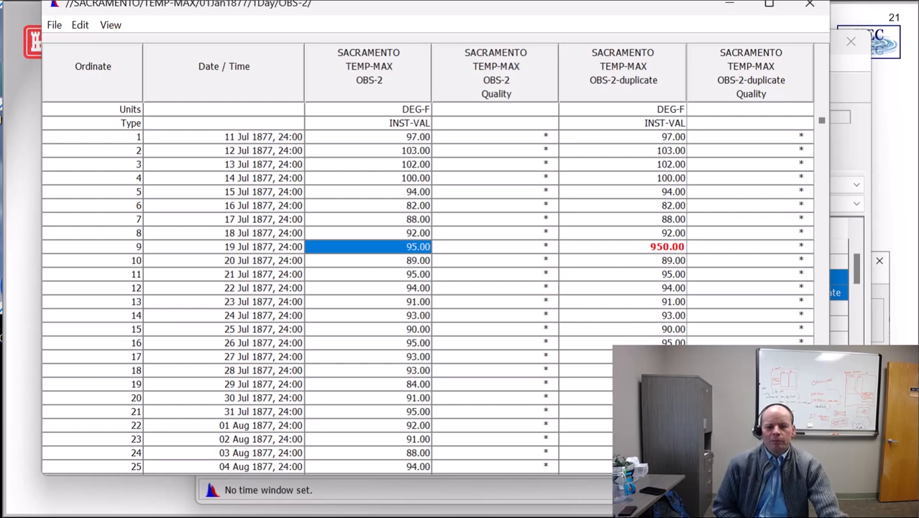
click(810, 5)
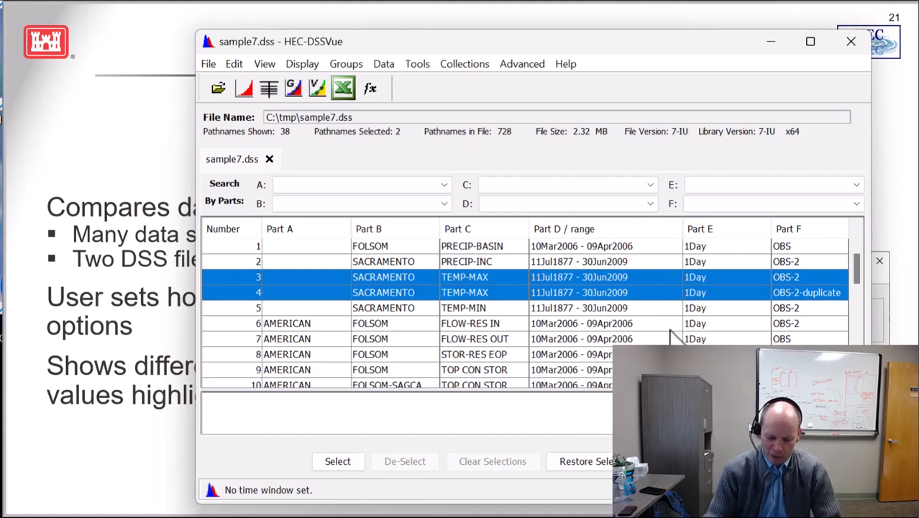
Deselect both TEMP-MAX records, compare the open DSS file with sampl7.dss, and show the differences
ctrl+click(658, 278)
ctrl+click(651, 292)
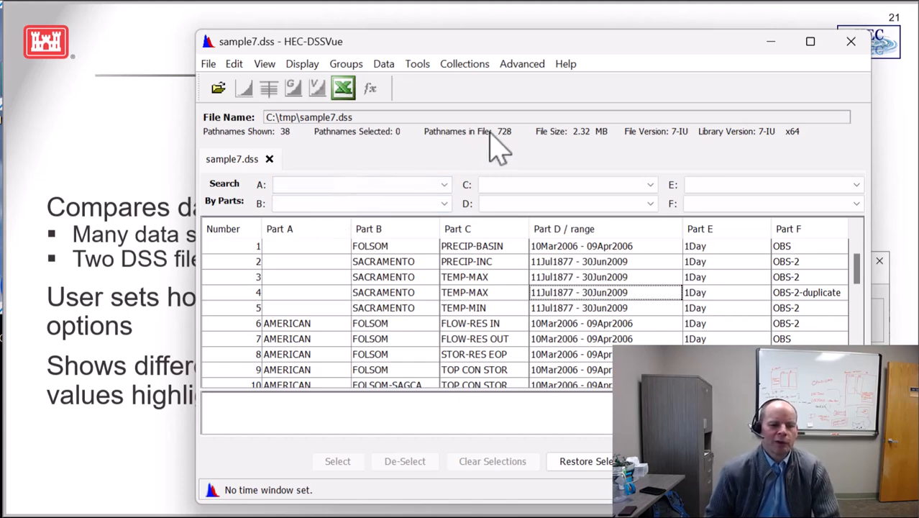
click(419, 64)
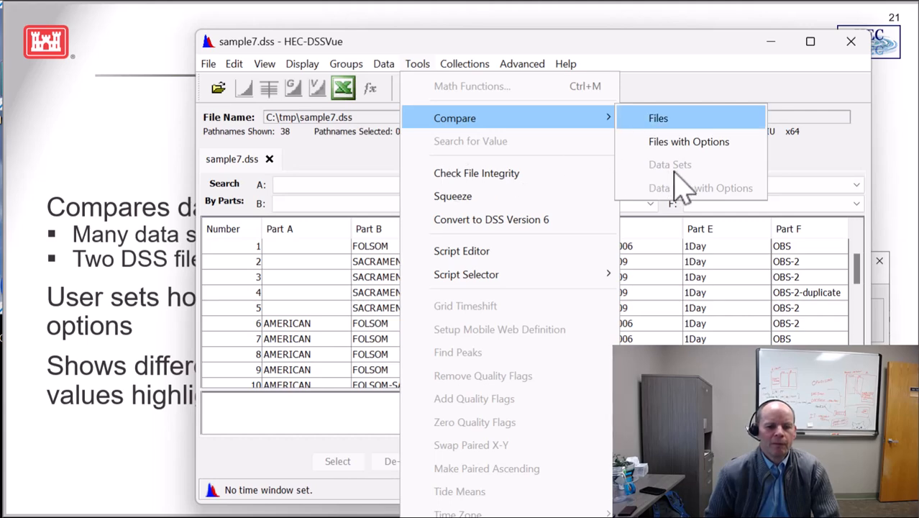
click(674, 119)
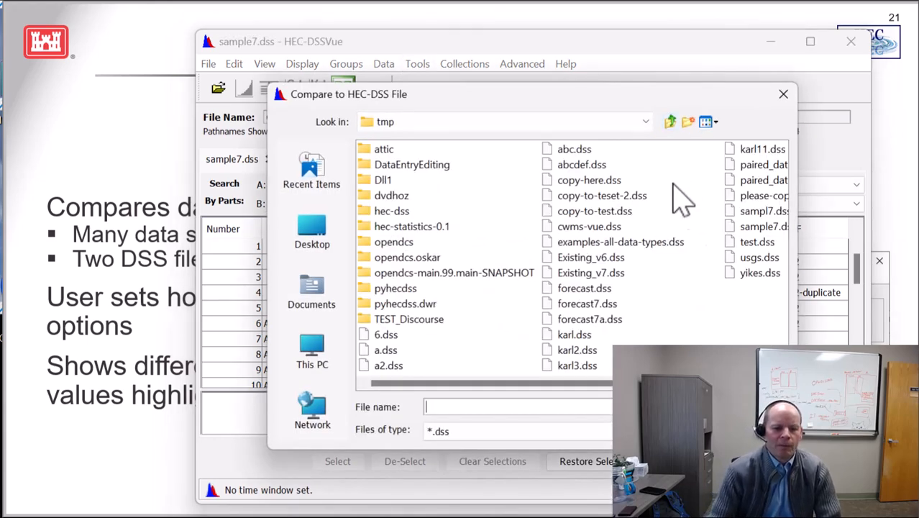
click(761, 211)
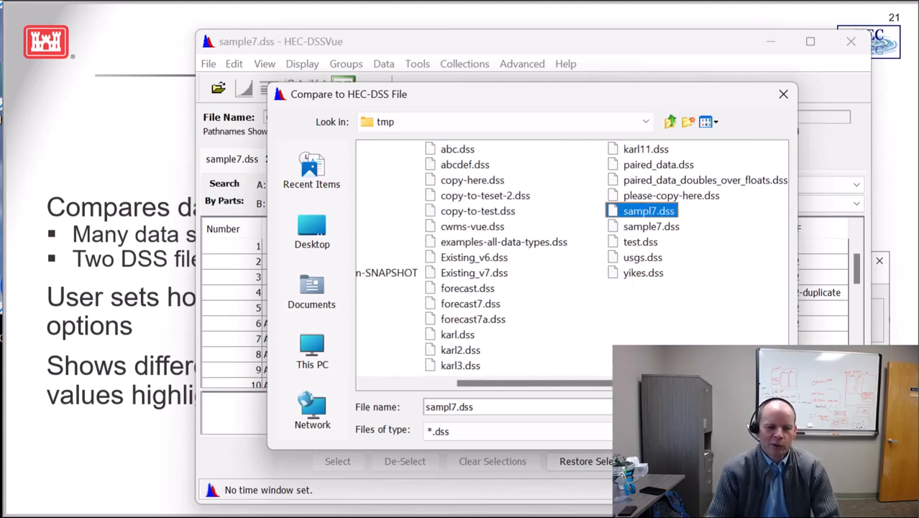
click(754, 407)
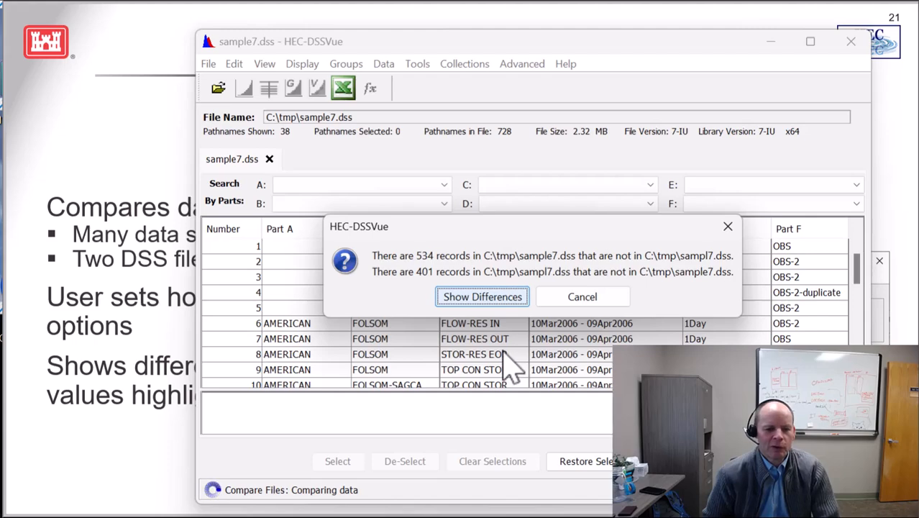
key(Return)
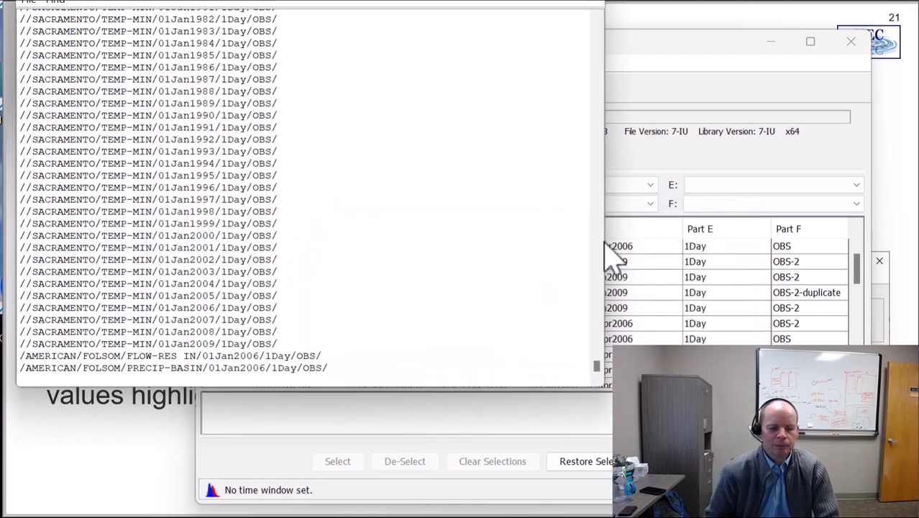
Rearrange the differences report window and review the records in sample7.dss that are not in sampl7.dss
drag(603, 420, 671, 32)
drag(507, 33, 560, 108)
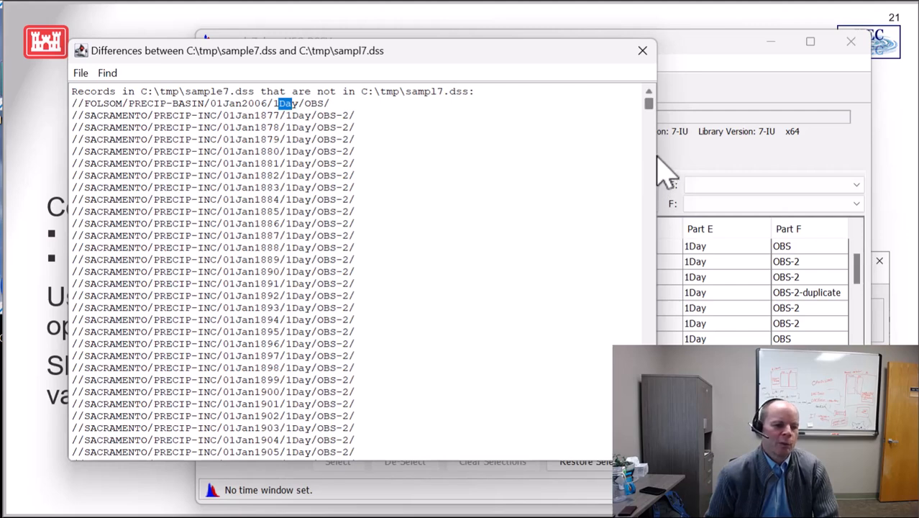
scroll(657, 158, down, 12)
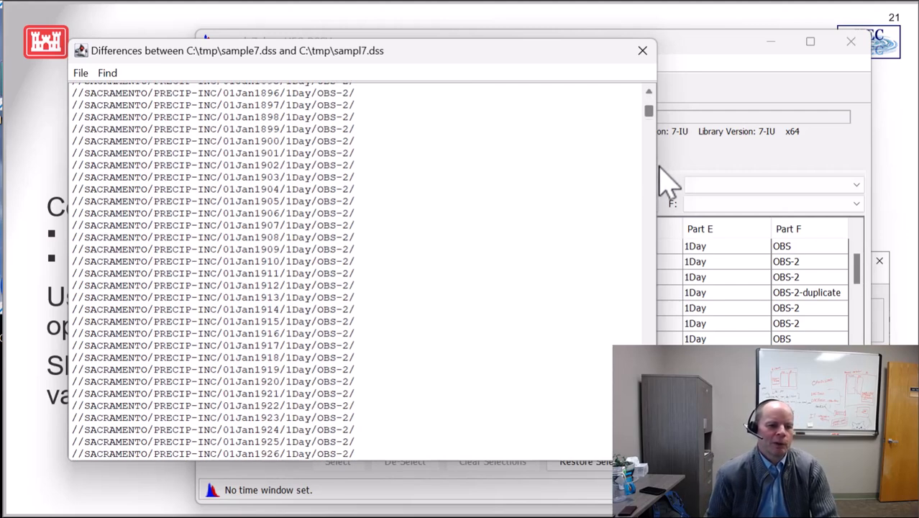
Review the remaining differences report, including the records in sampl7.dss that are not in sample7.dss, and close it
scroll(661, 188, down, 20)
scroll(661, 220, up, 6)
scroll(661, 220, up, 3)
scroll(661, 219, down, 6)
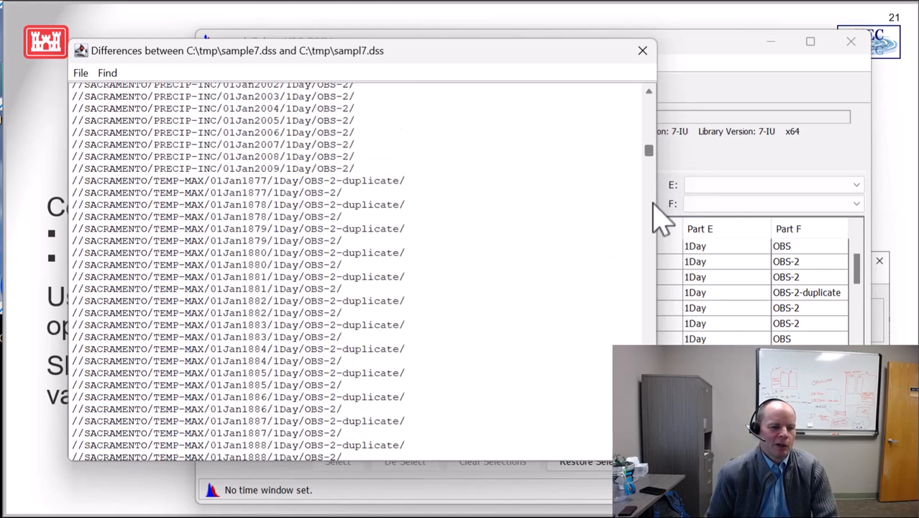
scroll(661, 220, down, 20)
scroll(642, 293, down, 20)
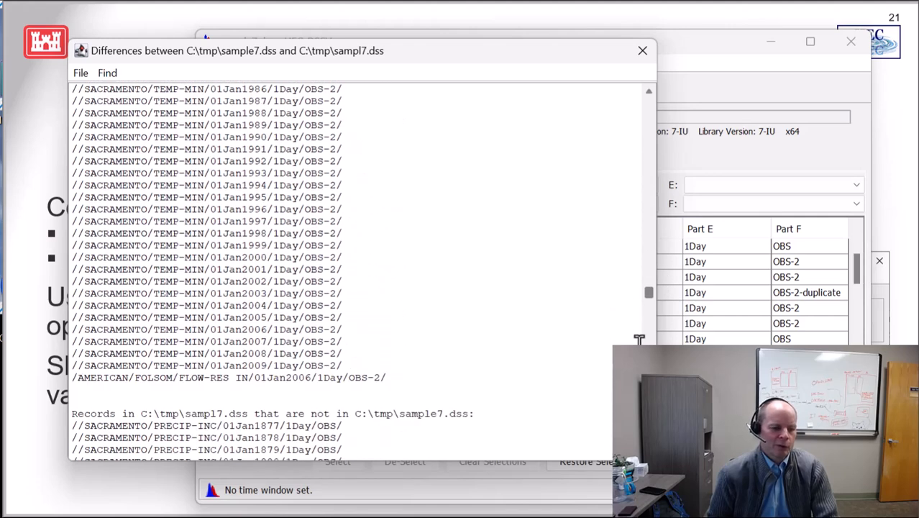
scroll(639, 338, down, 7)
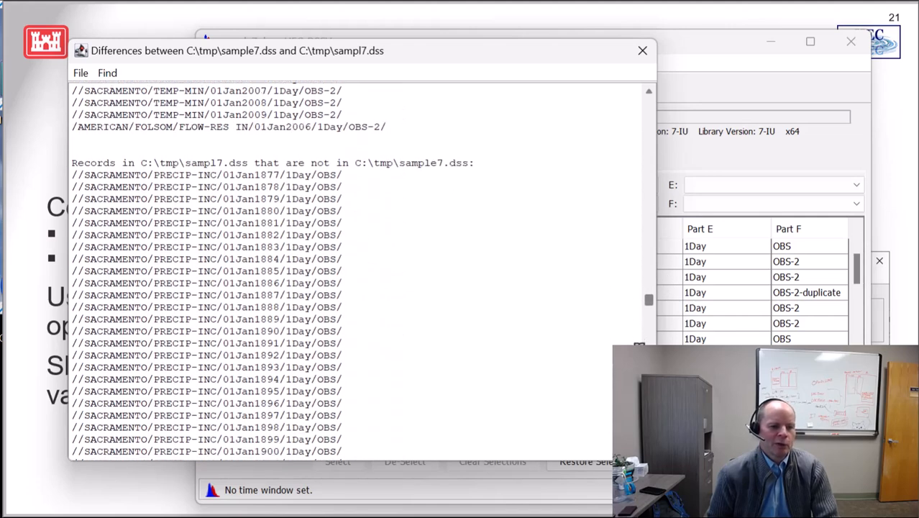
scroll(358, 272, down, 1)
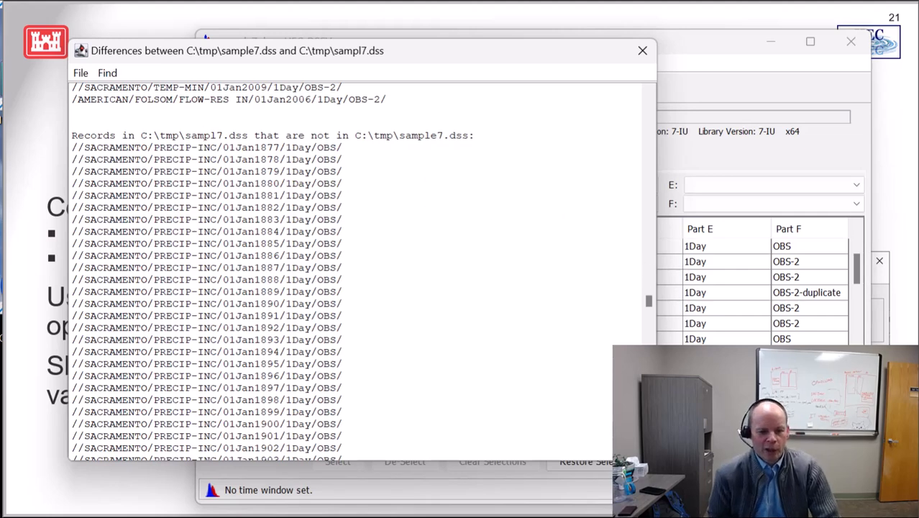
drag(649, 300, 649, 442)
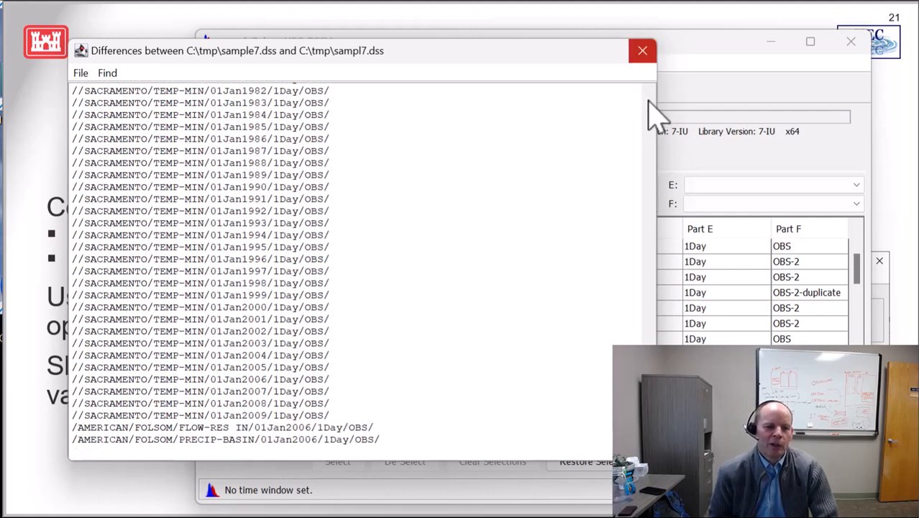
click(642, 51)
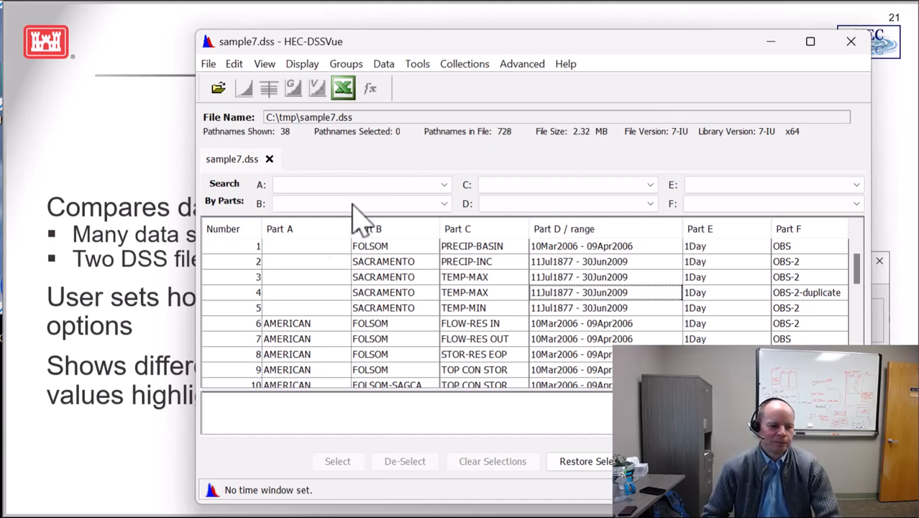
click(72, 308)
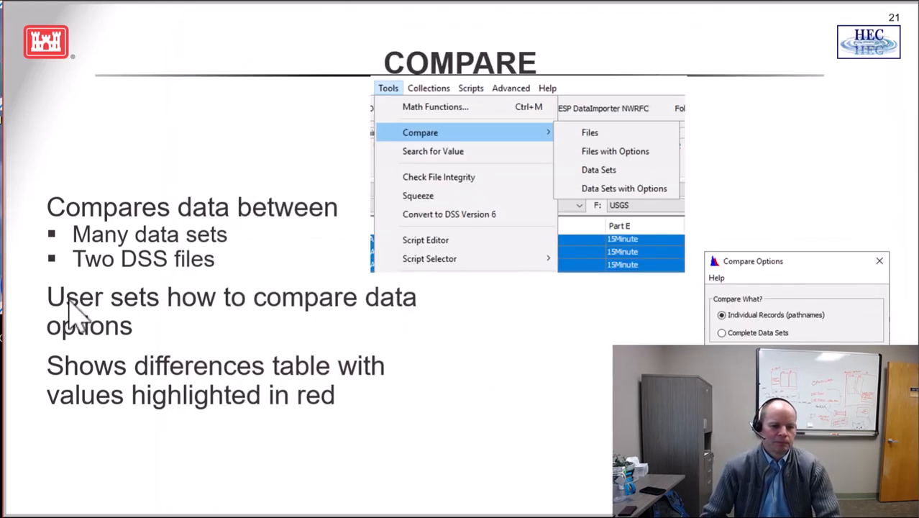
click(185, 305)
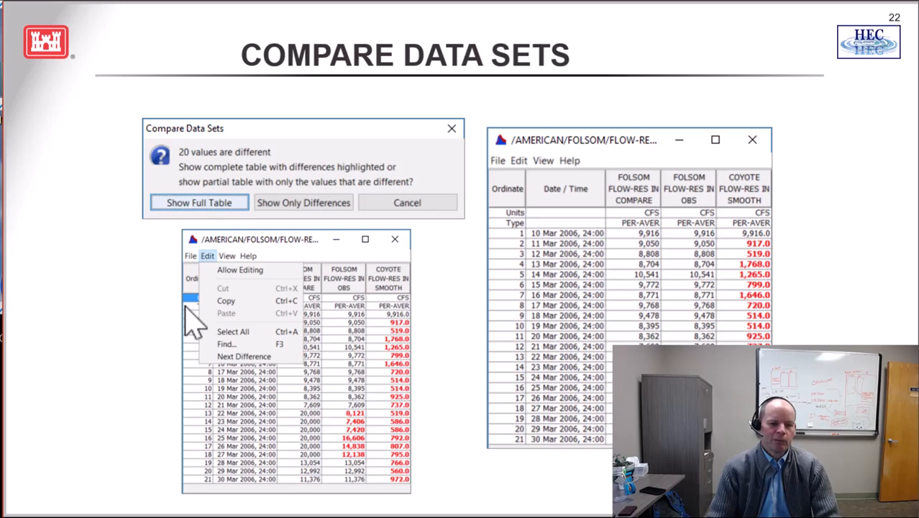
key(Right)
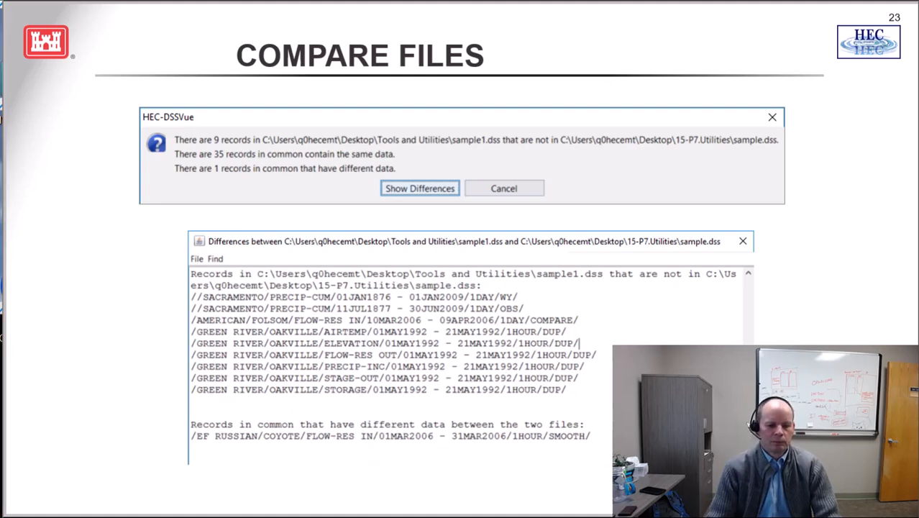
click(593, 480)
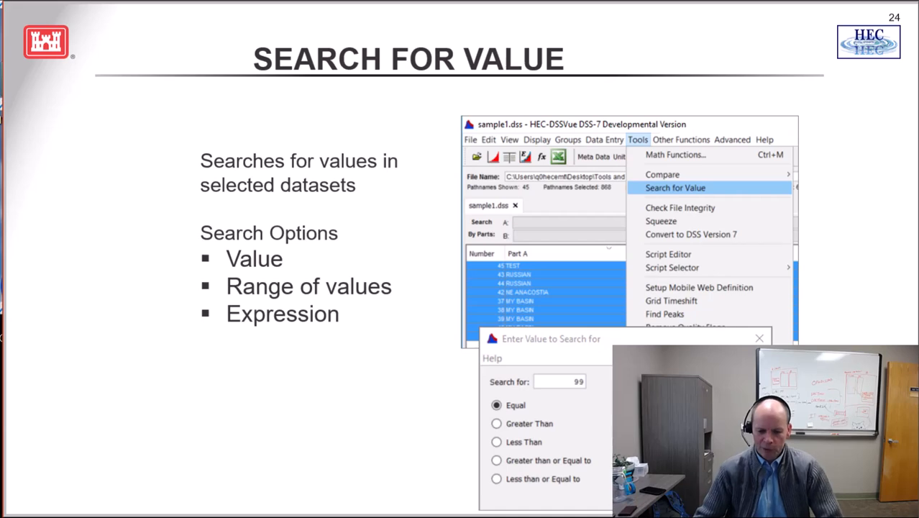
Switch to HEC-DSSVue and search the Sacramento TEMP-MAX OBS-2 record for values equal to 100, within 3
key(alt+Tab)
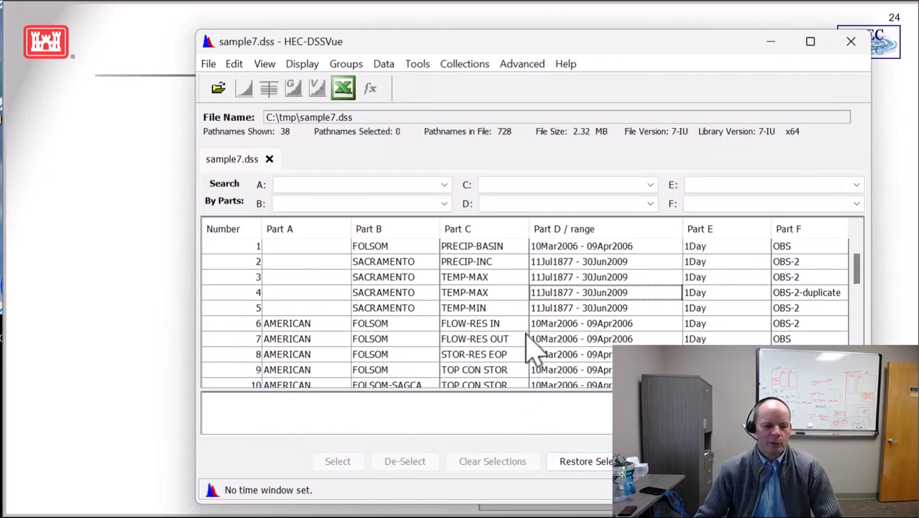
key(Up)
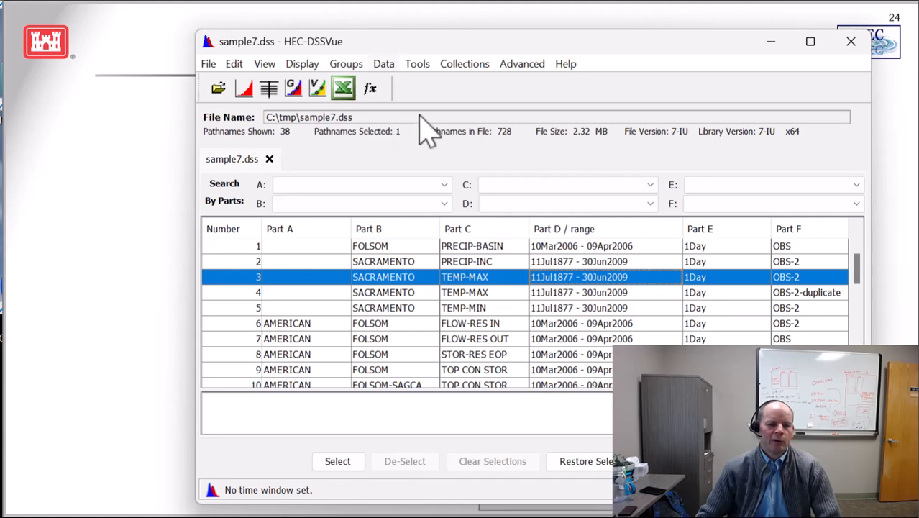
click(417, 64)
click(470, 141)
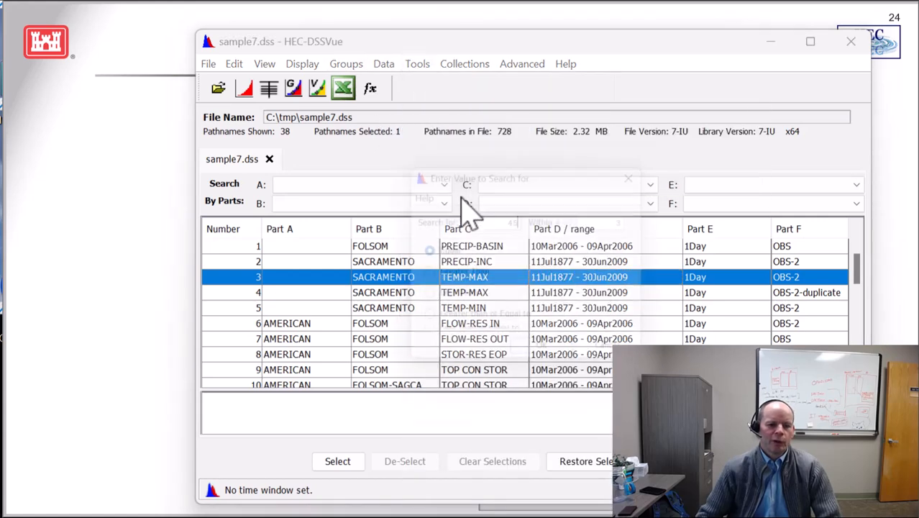
text(45)
key(BackSpace)
key(BackSpace)
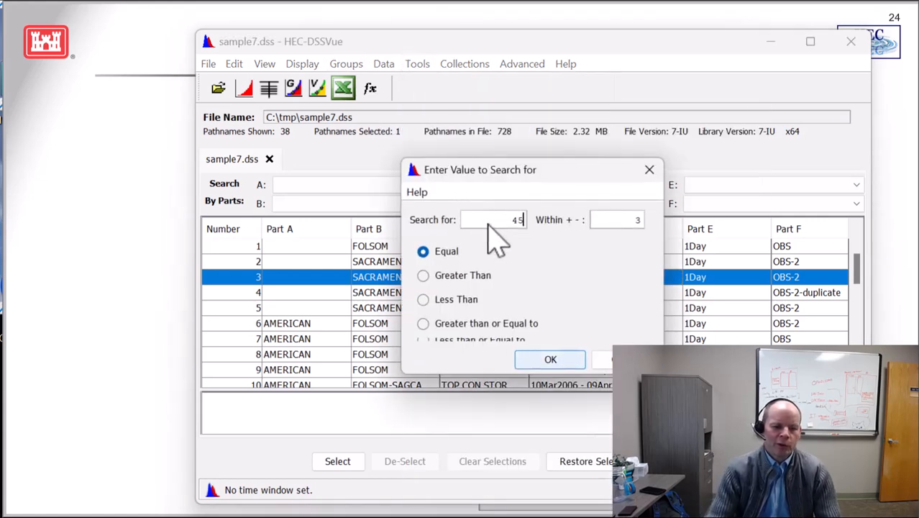
text(100)
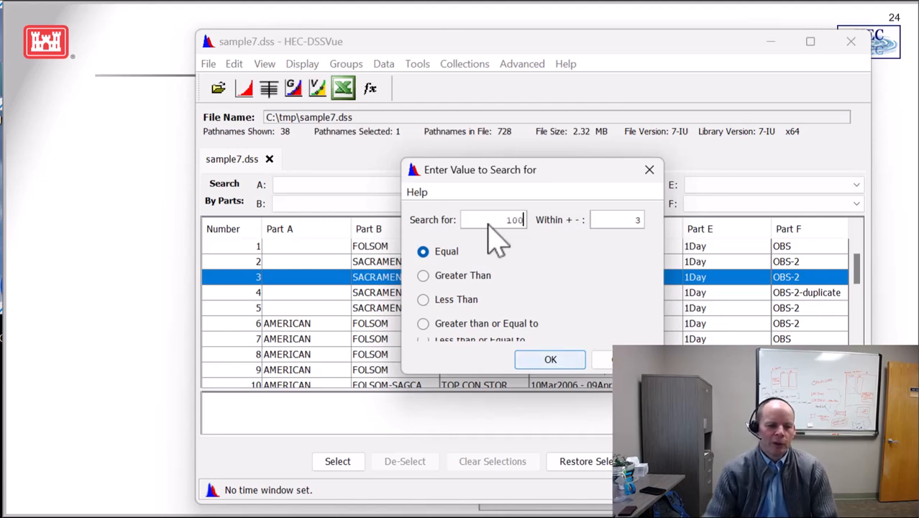
drag(538, 227, 599, 247)
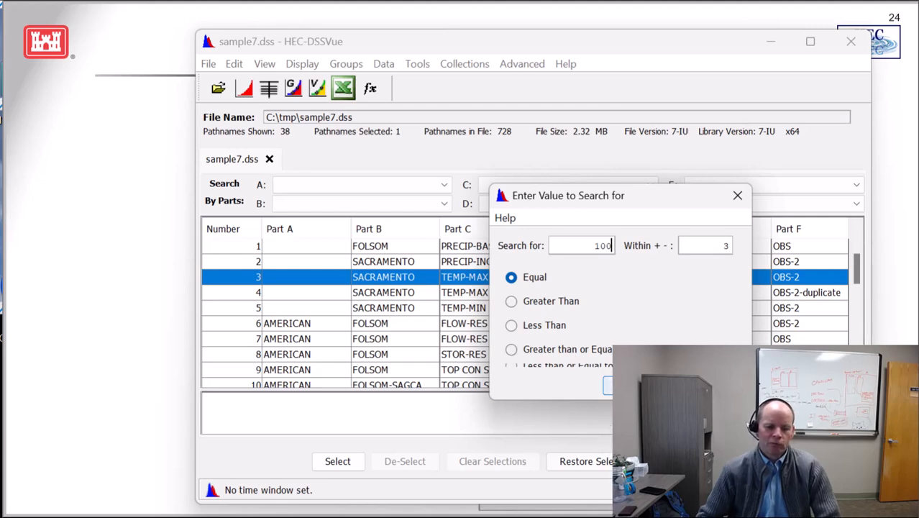
click(633, 386)
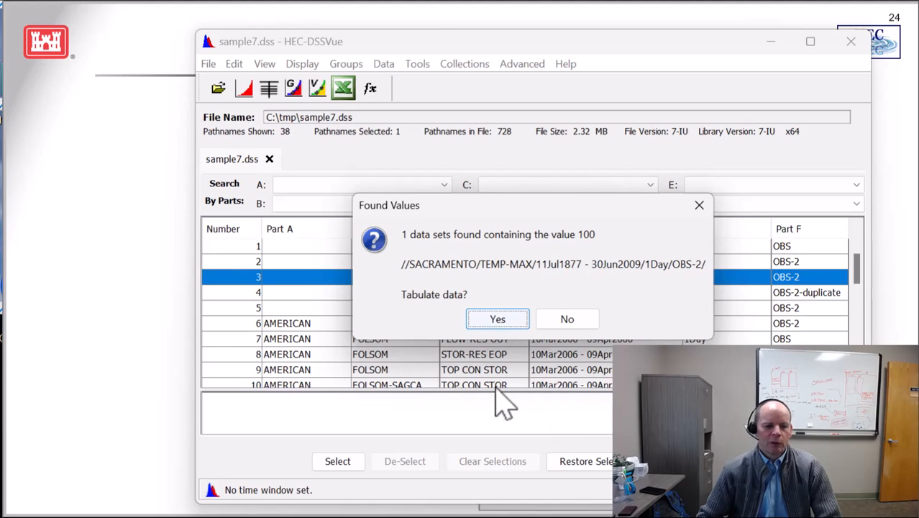
Tabulate the found data set, examine the highlighted values from 1877 to 1891, and close the table
click(498, 319)
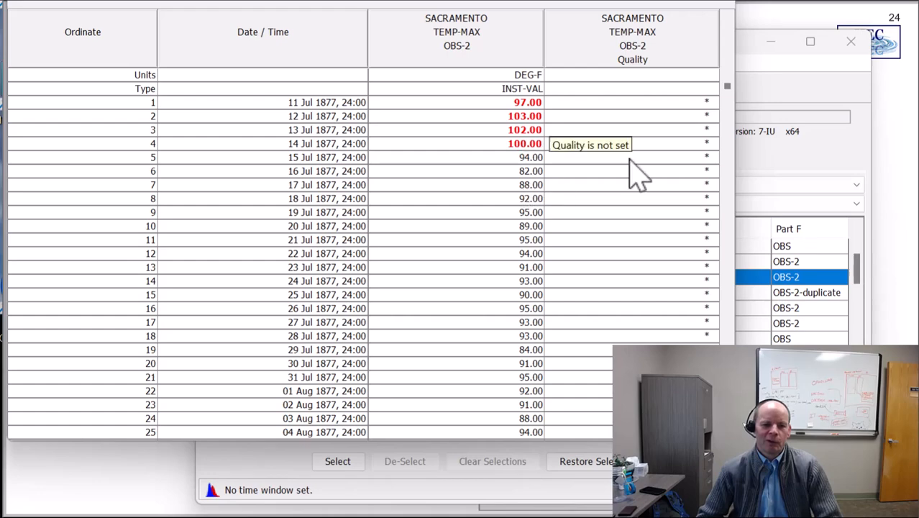
drag(733, 141, 722, 176)
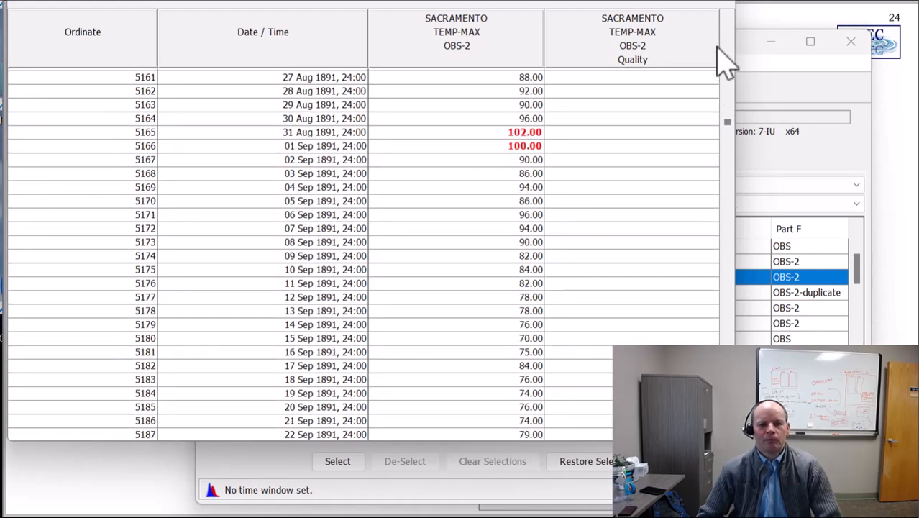
click(718, 25)
click(770, 41)
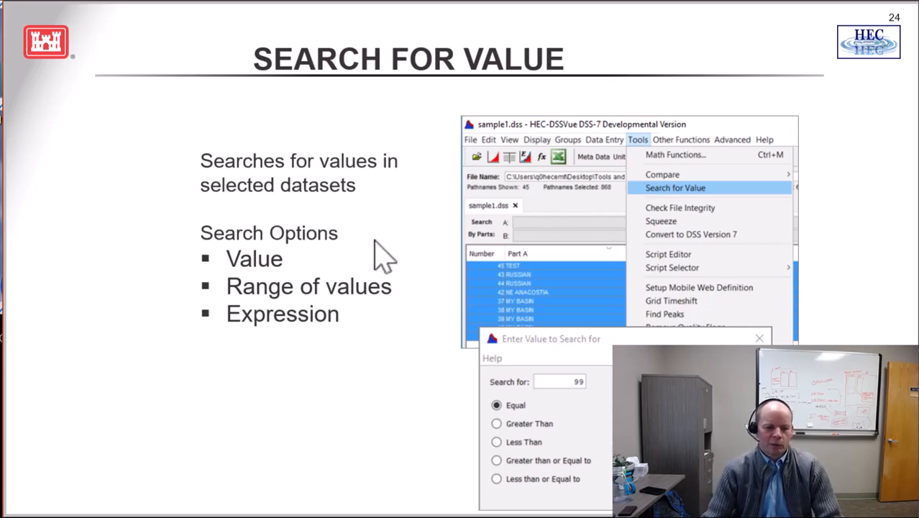
key(Right)
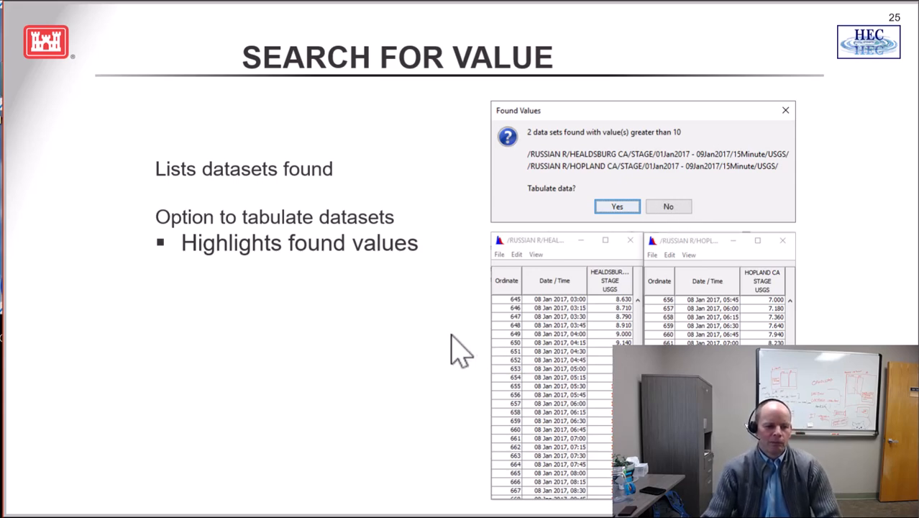
key(Right)
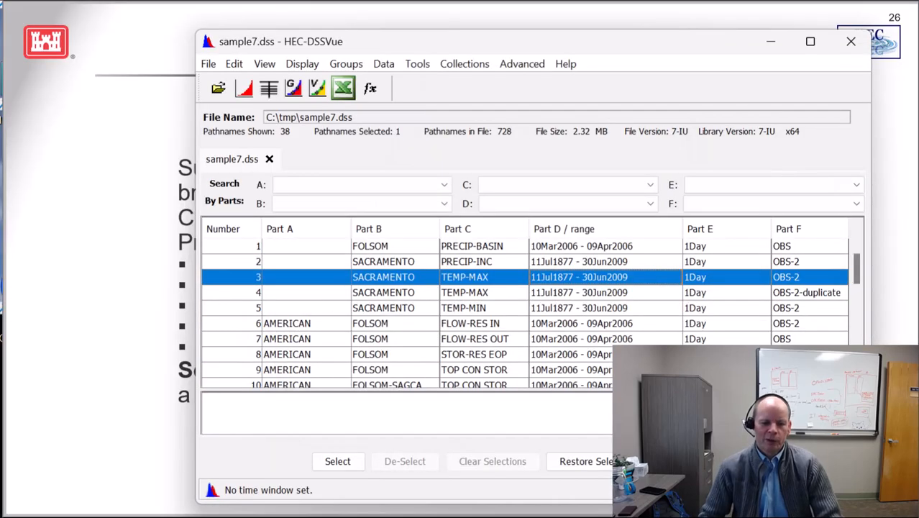
Check the file integrity of sample7.dss, view the check log, and close it
click(522, 63)
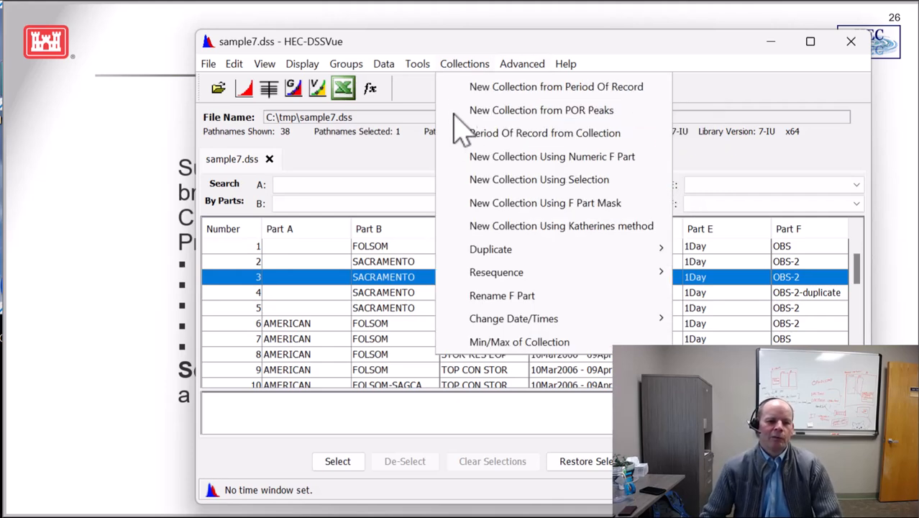
click(444, 94)
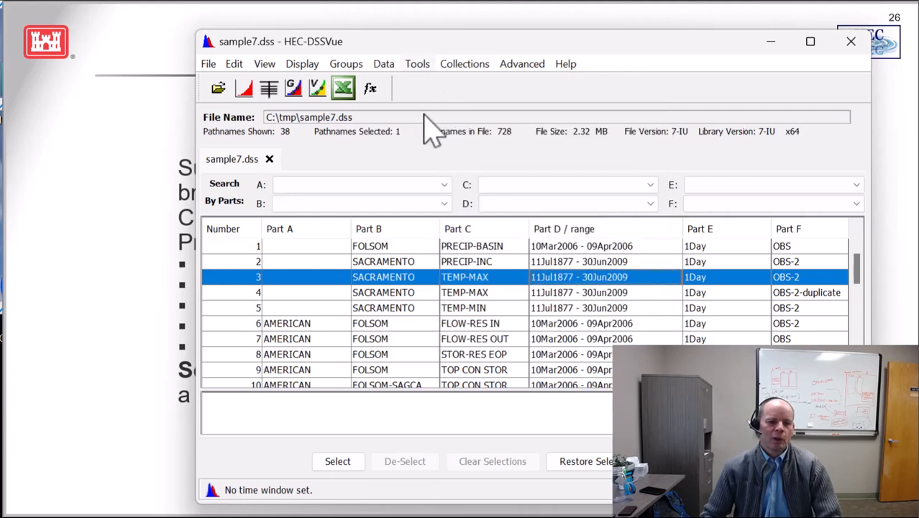
click(418, 65)
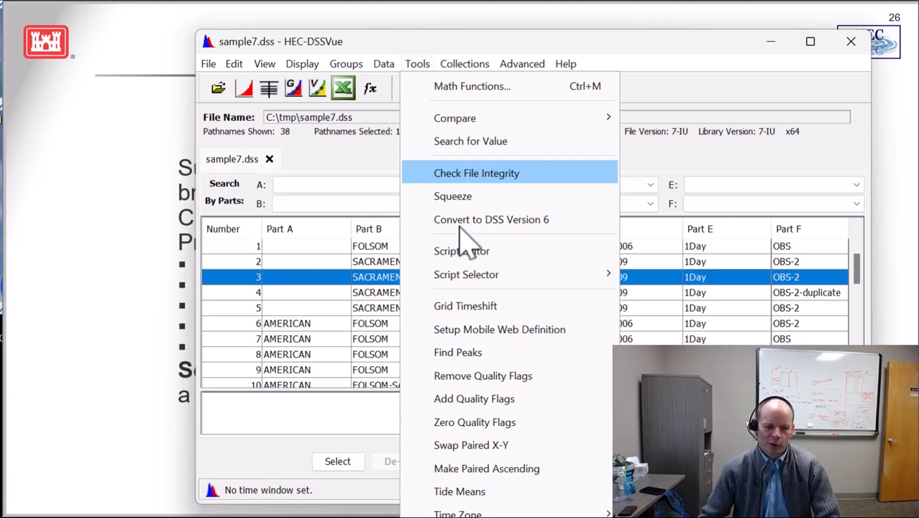
key(Return)
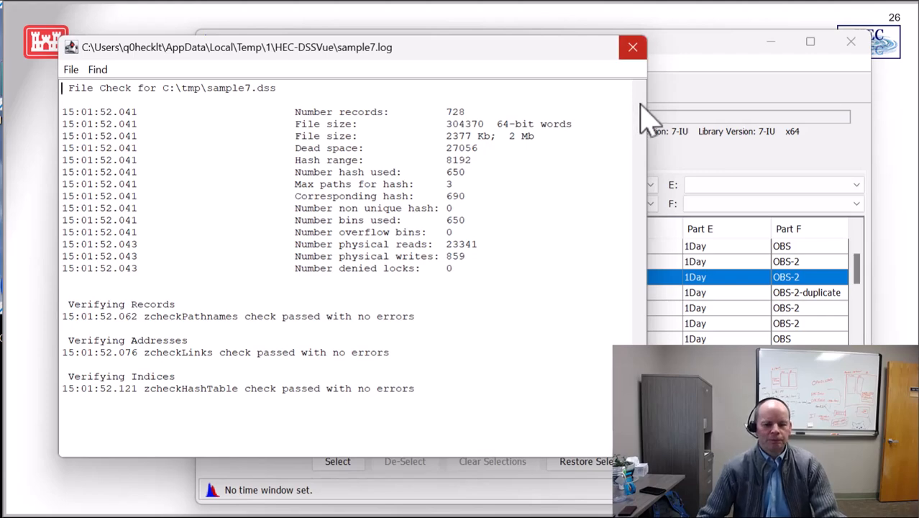
click(633, 47)
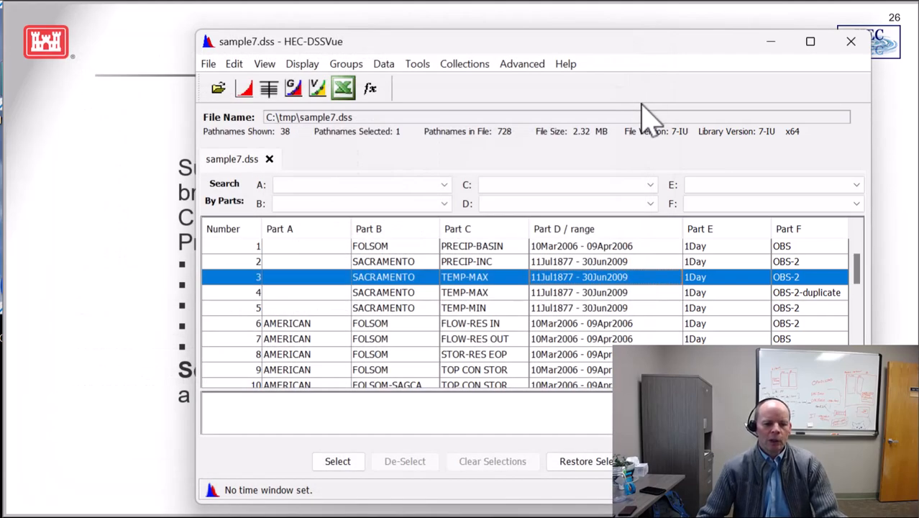
click(153, 265)
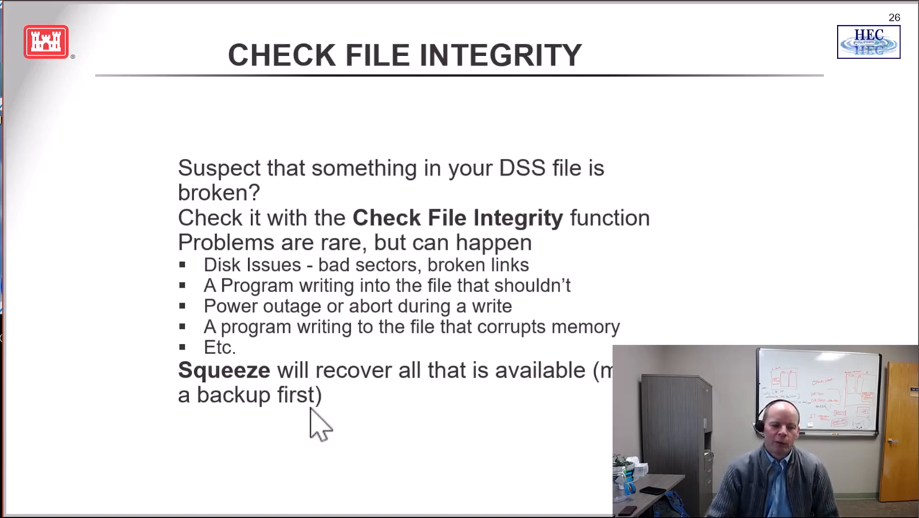
key(Right)
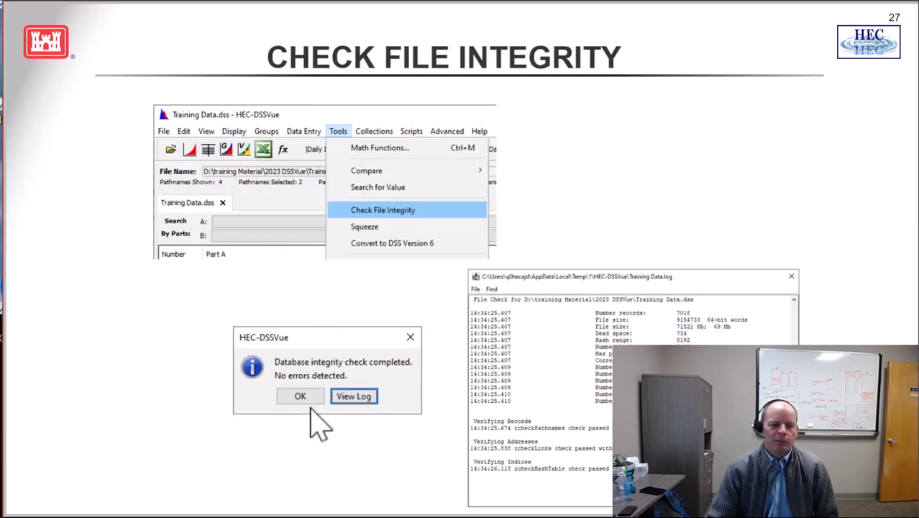
key(Right)
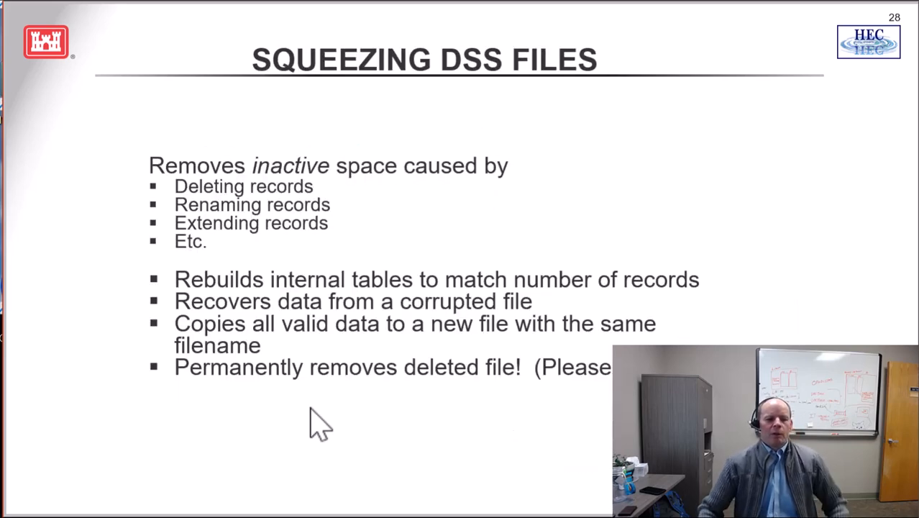